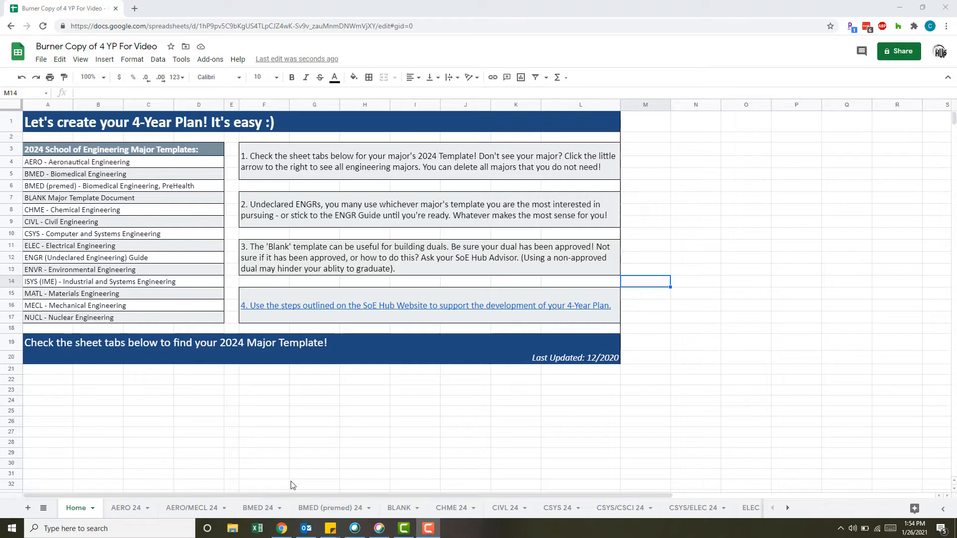
# View the BLANK template, then switch to the AERO 24 major template and go to its opening instructions.
pyautogui.click(400, 508)
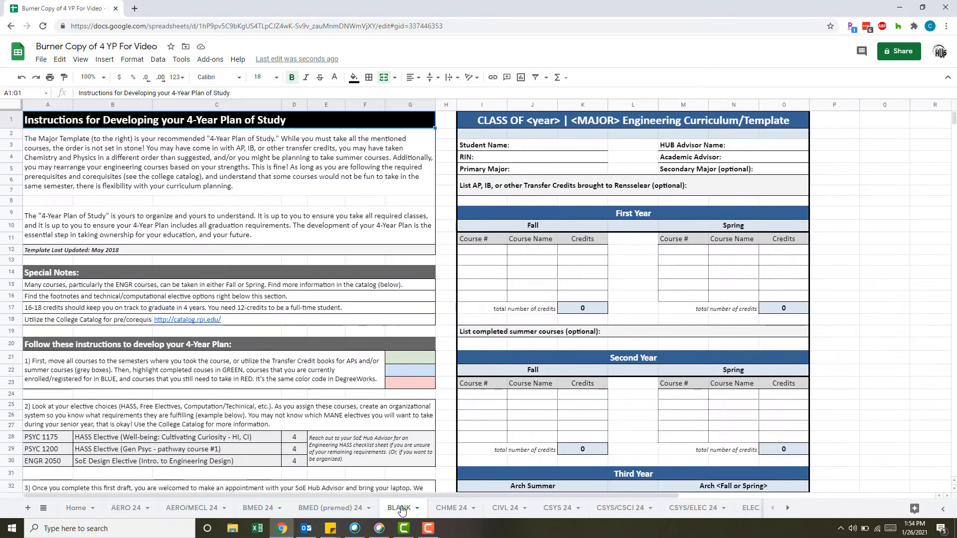
pyautogui.click(131, 514)
pyautogui.scroll(8, 375, 415)
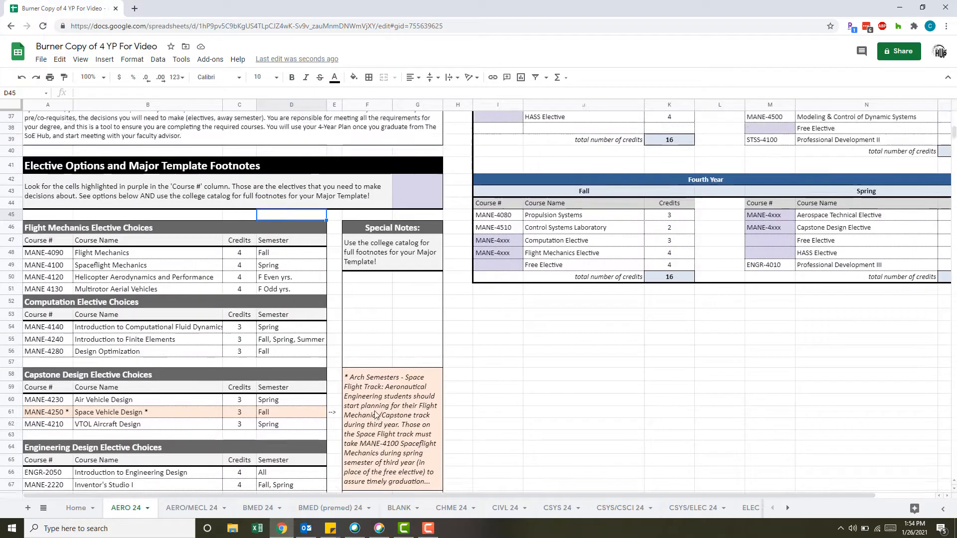
pyautogui.scroll(3, 375, 414)
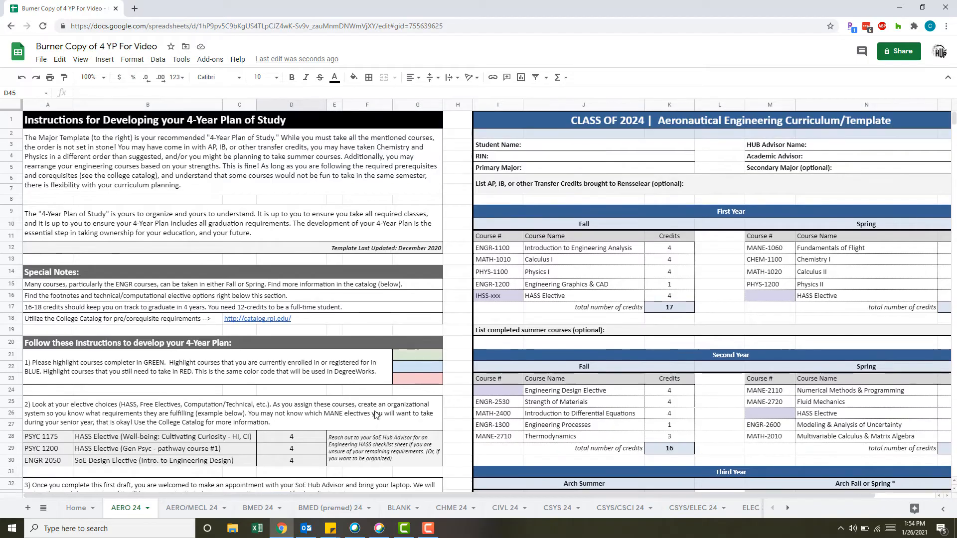
# Examine the AERO 24 student information fields, year-by-year course tables, and written instructions for developing the plan.
pyautogui.hscroll(4, 374, 414)
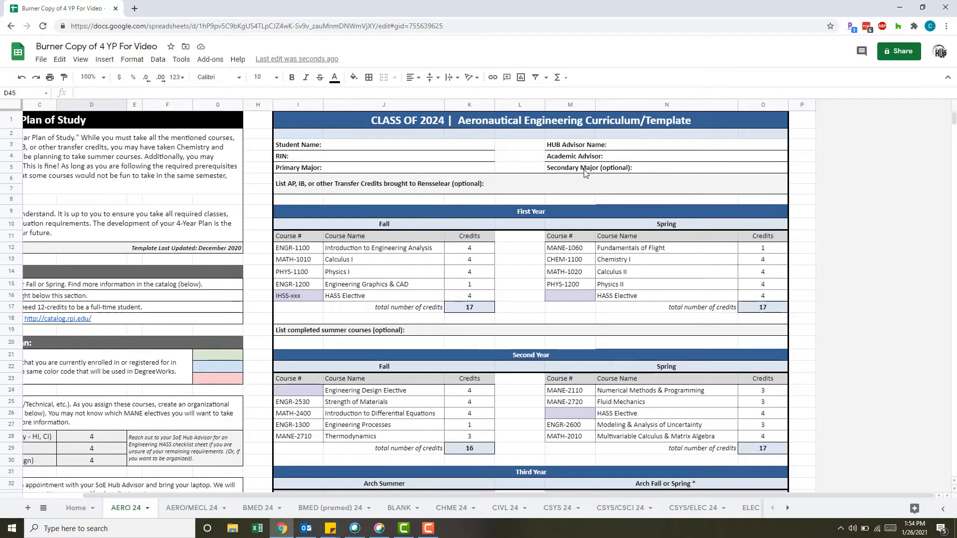
pyautogui.scroll(-1, 586, 172)
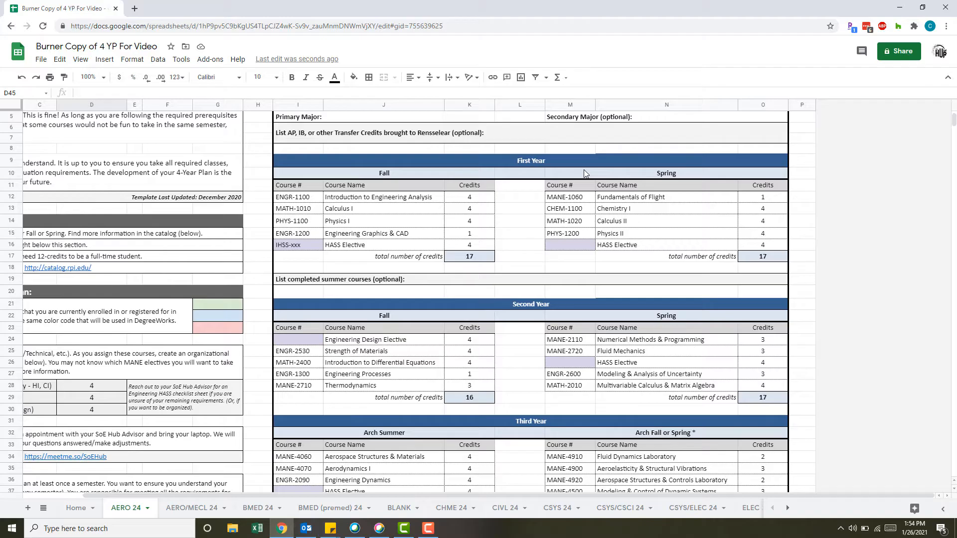
pyautogui.scroll(-2, 584, 173)
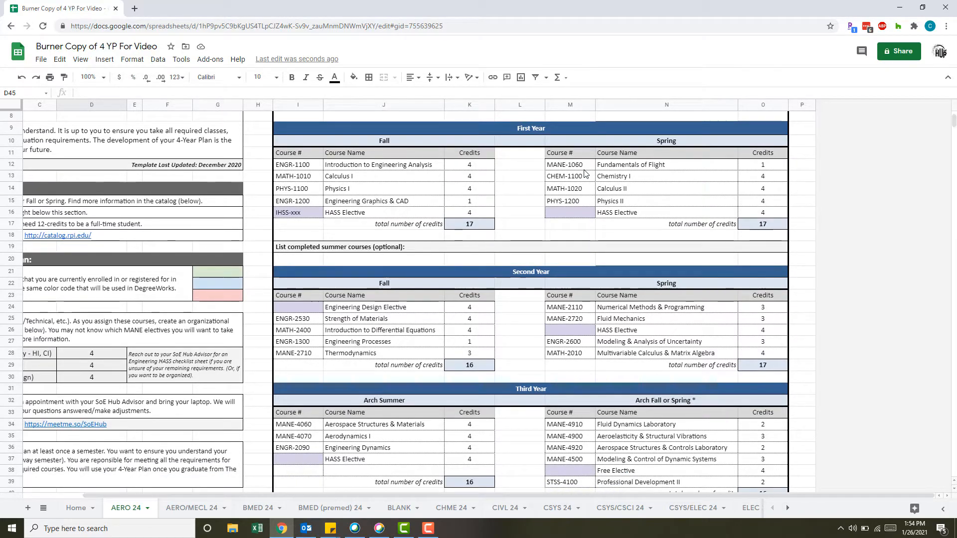
pyautogui.hscroll(-4, 586, 173)
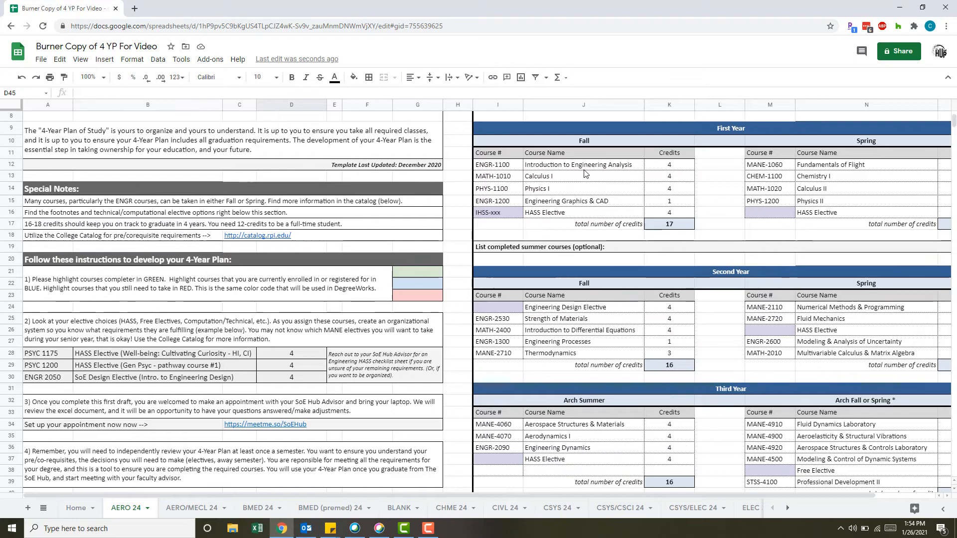
pyautogui.scroll(2, 585, 173)
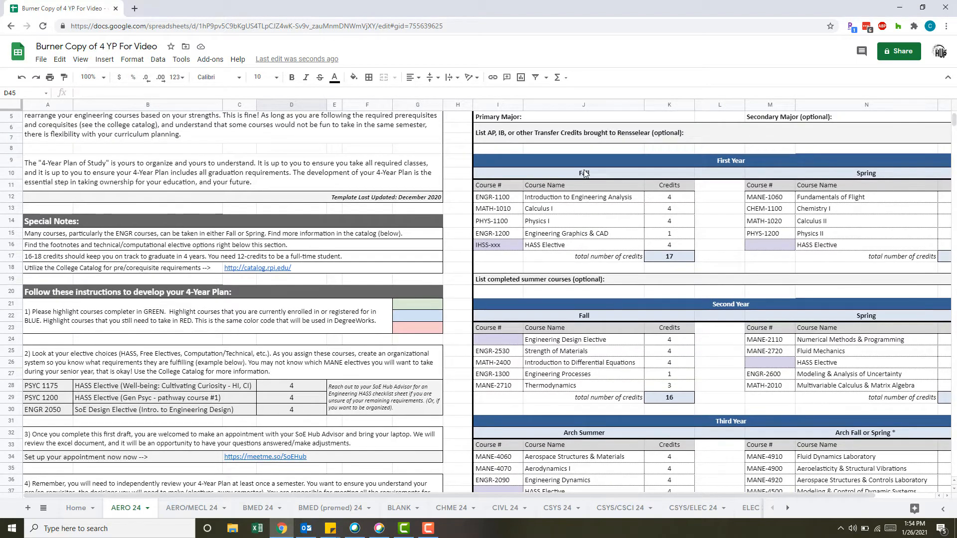
pyautogui.scroll(-1, 584, 173)
pyautogui.scroll(-2, 586, 173)
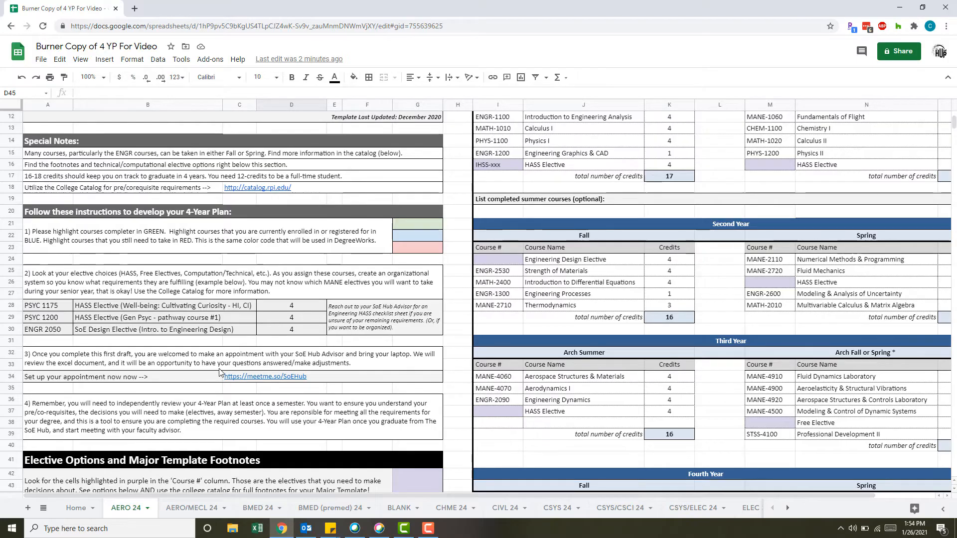
pyautogui.scroll(-5, 220, 372)
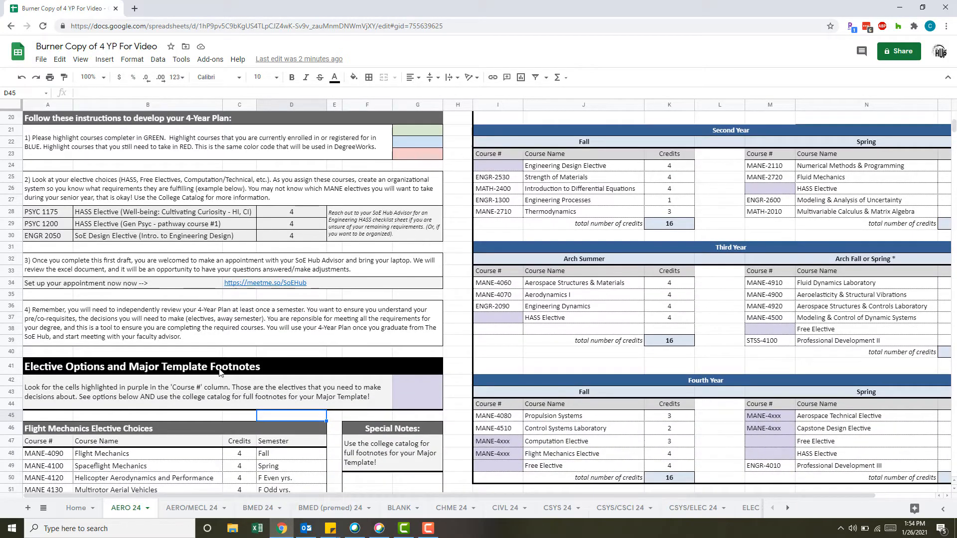
pyautogui.scroll(-2, 220, 373)
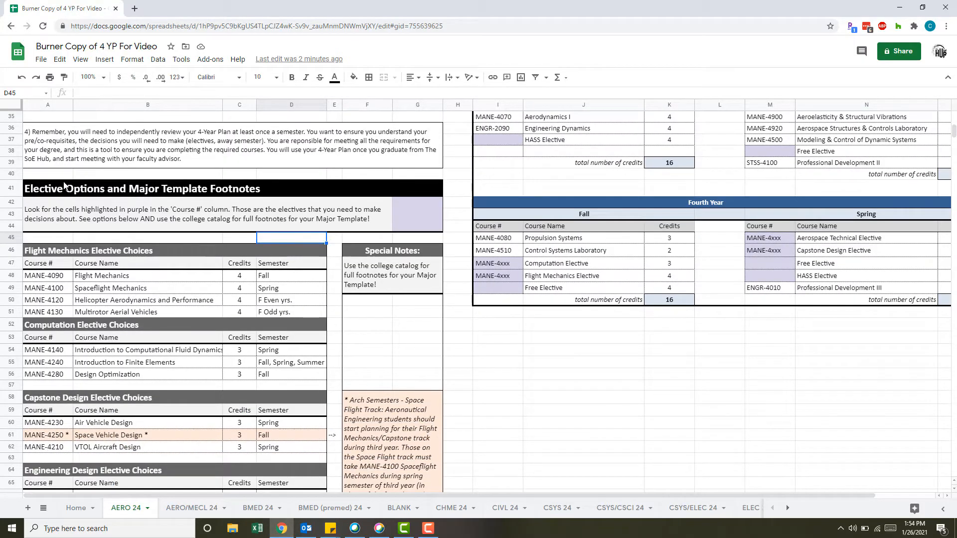
# Compare the purple elective placeholders in the AERO 24 curriculum with the elective choices and special notes beneath the instructions.
pyautogui.hscroll(4, 554, 299)
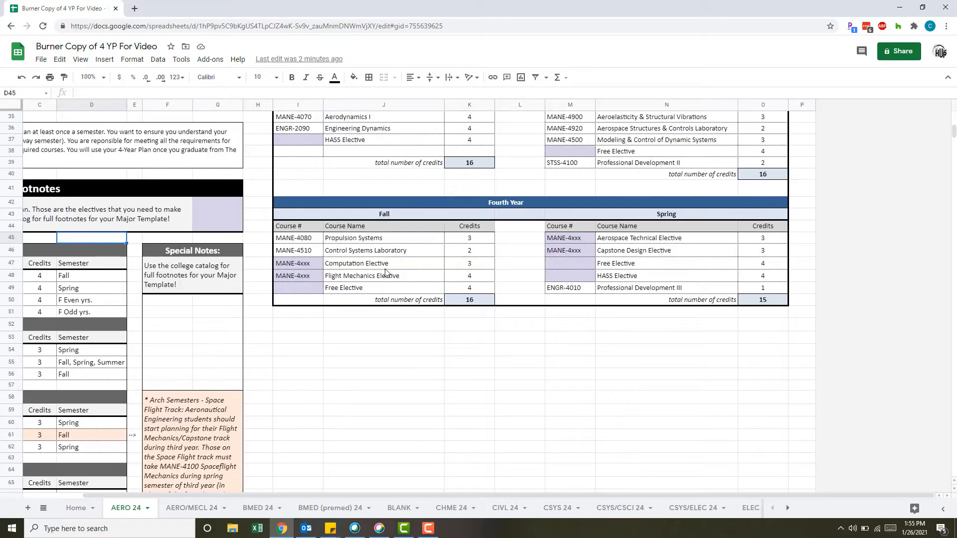
pyautogui.hscroll(-3, 385, 271)
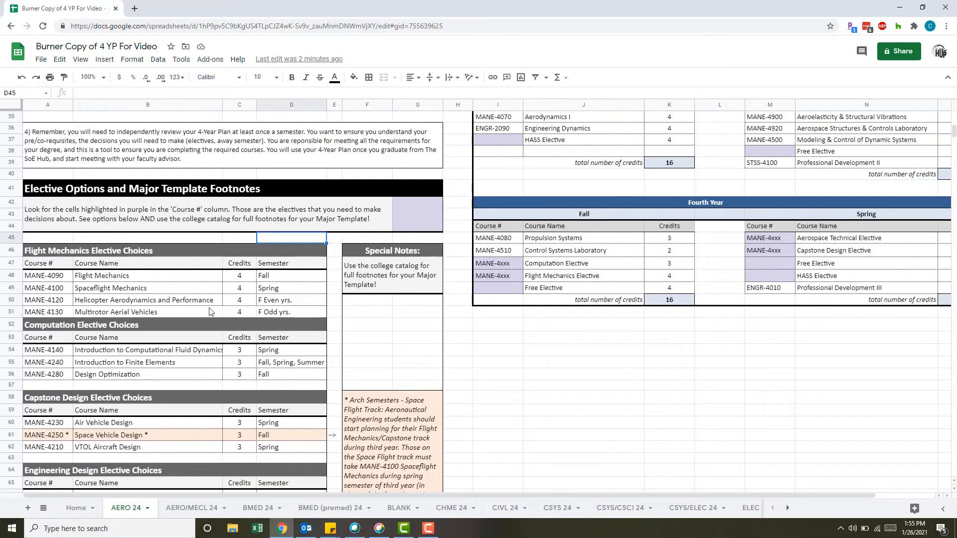
pyautogui.scroll(-2, 209, 313)
pyautogui.scroll(-2, 208, 313)
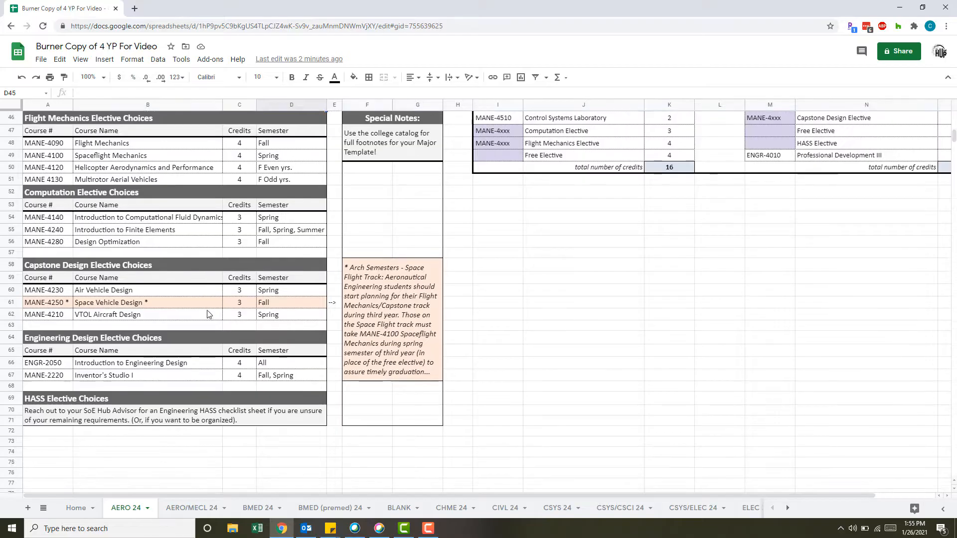
pyautogui.hscroll(3, 577, 316)
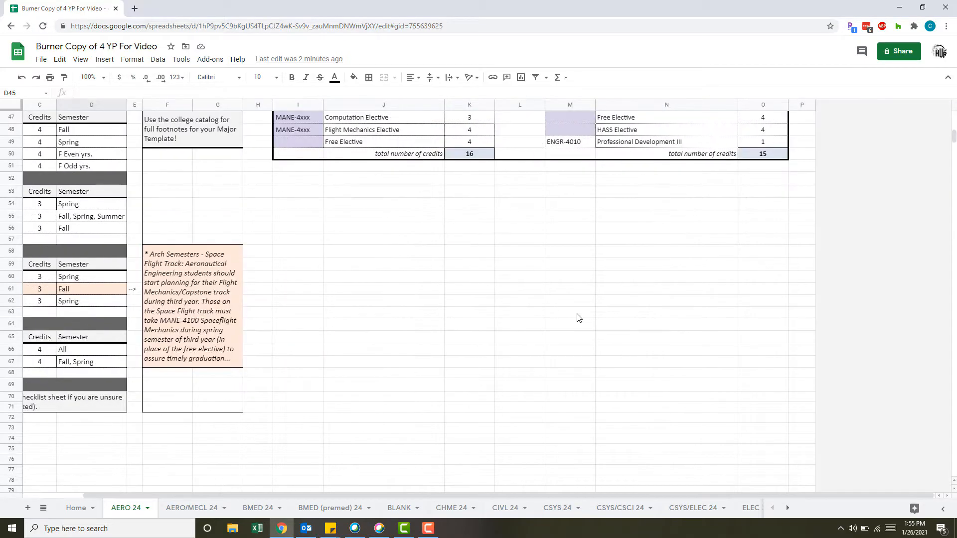
pyautogui.scroll(12, 577, 318)
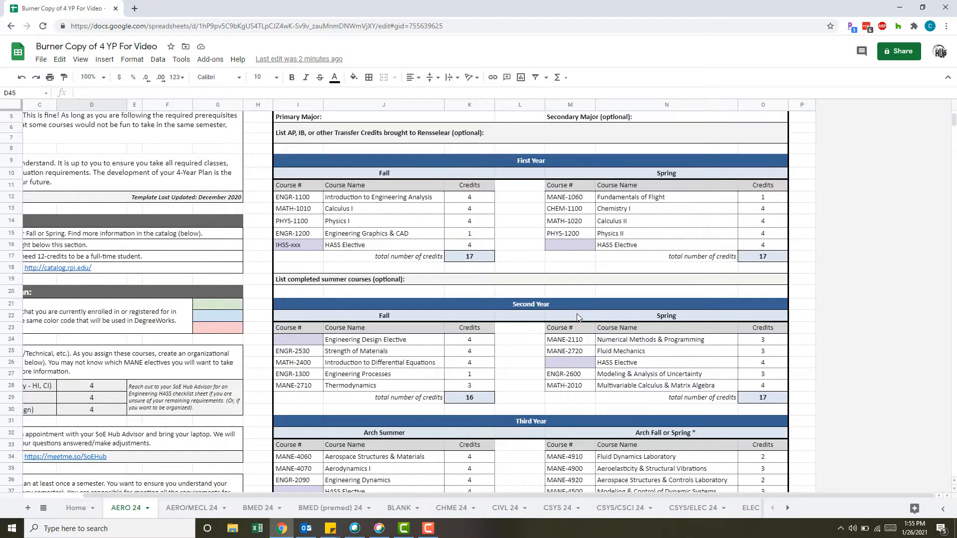
pyautogui.scroll(2, 577, 318)
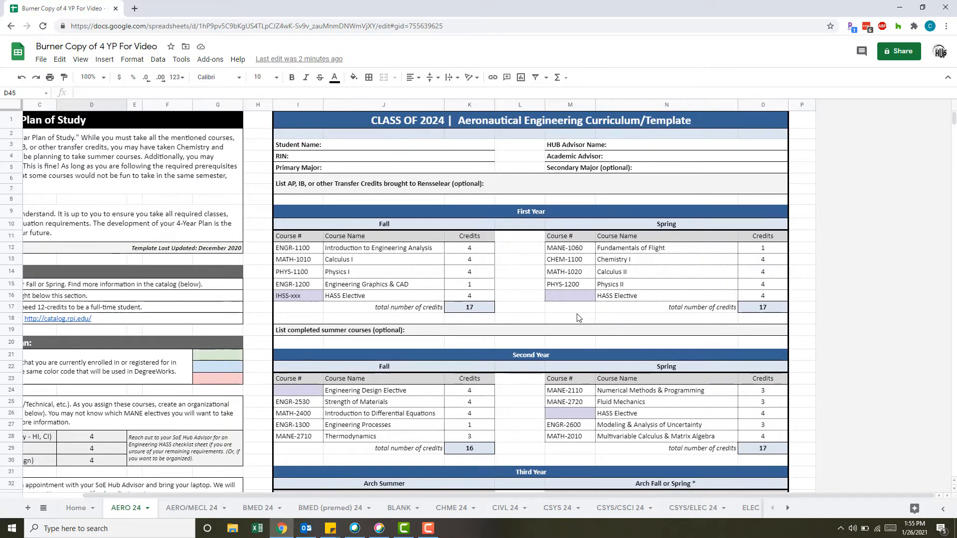
pyautogui.hscroll(-4, 577, 317)
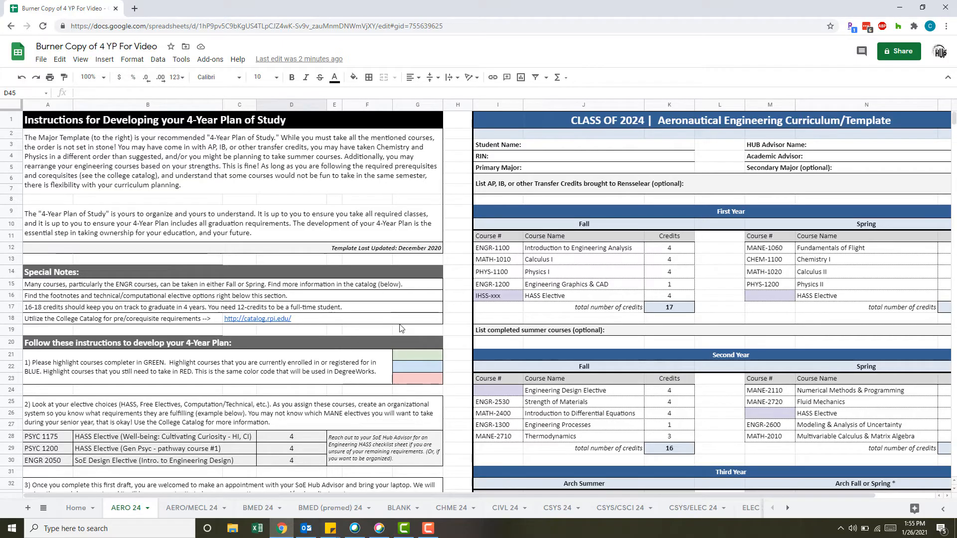
# Fill all five First Year Fall course number cells plus CHEM-1100 and MATH-1020 in Spring with light green as completed courses.
pyautogui.scroll(-2, 308, 386)
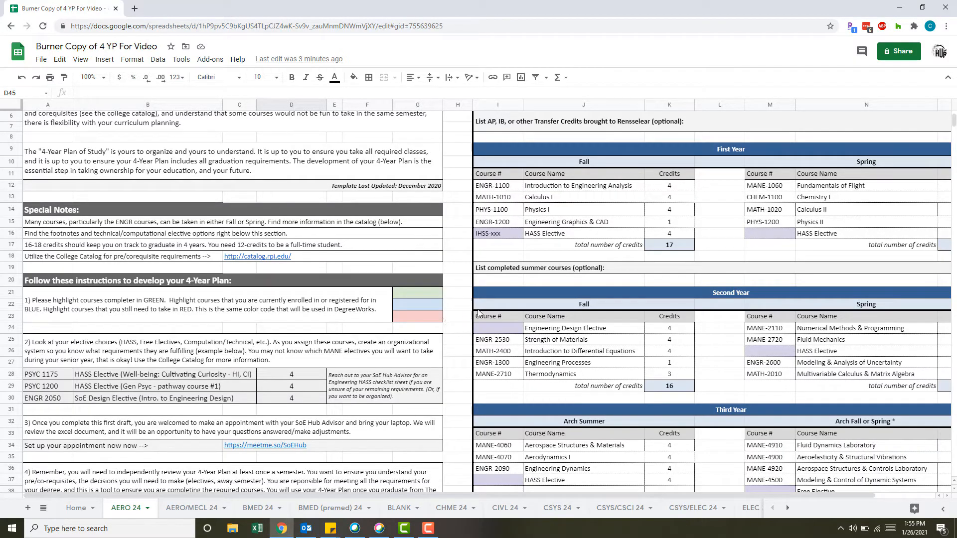
pyautogui.hscroll(4, 600, 248)
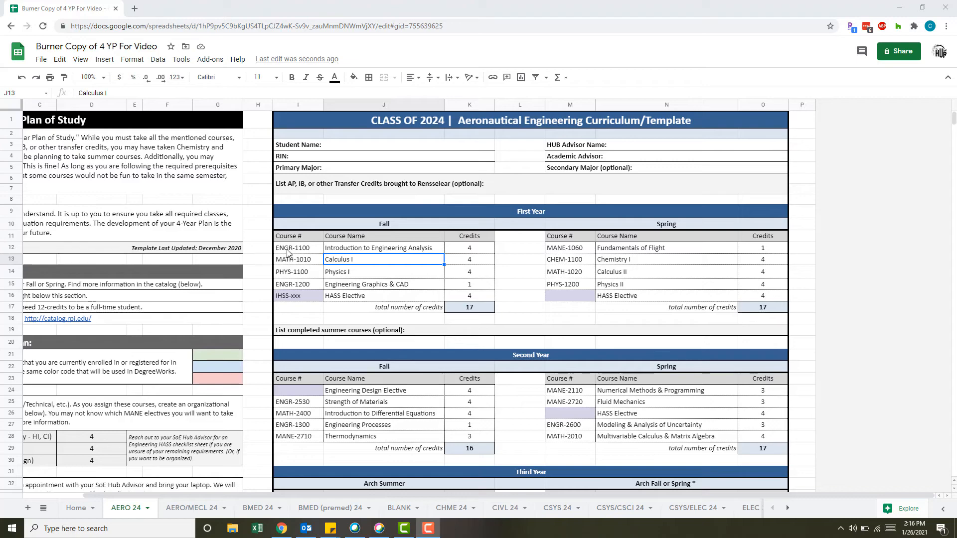
pyautogui.moveTo(288, 252); pyautogui.dragTo(296, 299)
pyautogui.keyDown('ctrl'); pyautogui.click(567, 263); pyautogui.keyUp('ctrl')
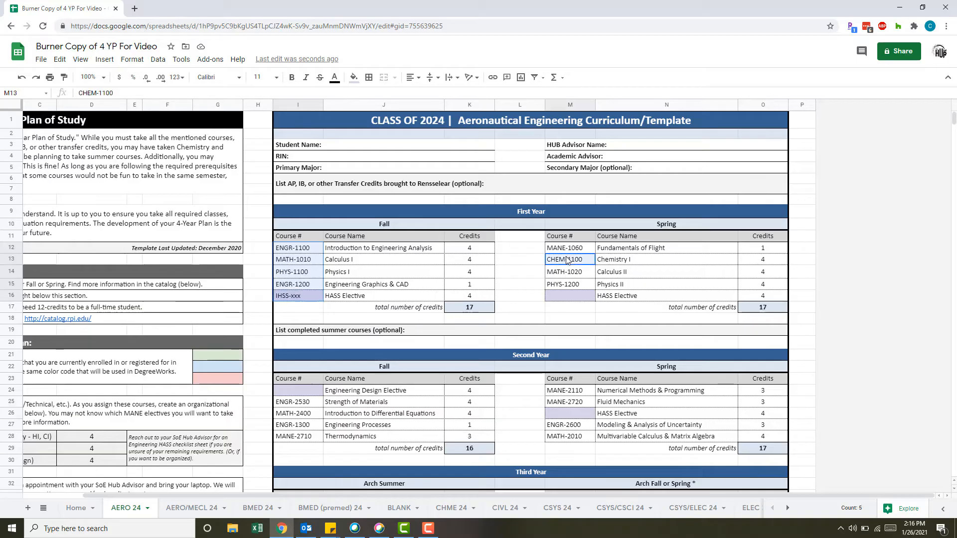
pyautogui.moveTo(567, 262); pyautogui.dragTo(568, 275)
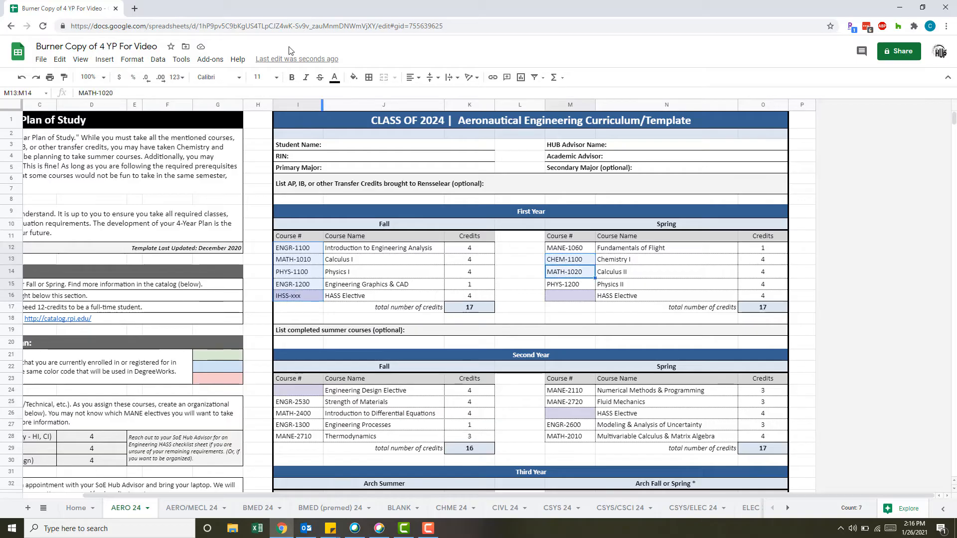
pyautogui.click(354, 77)
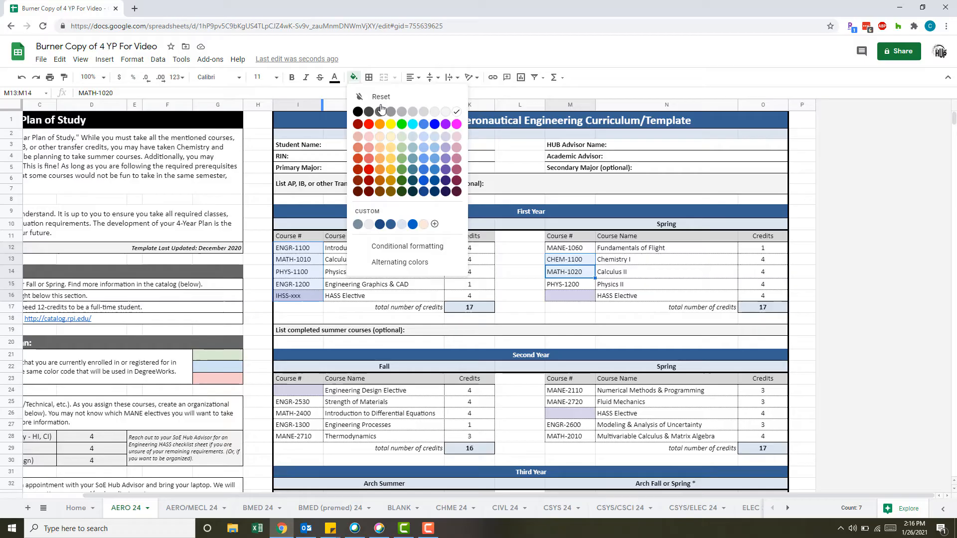
pyautogui.click(405, 138)
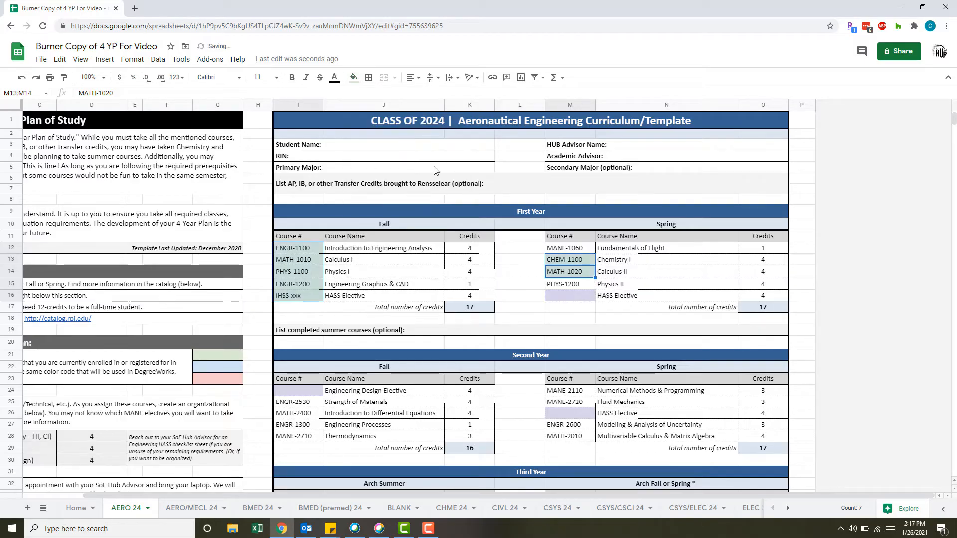
pyautogui.click(580, 261)
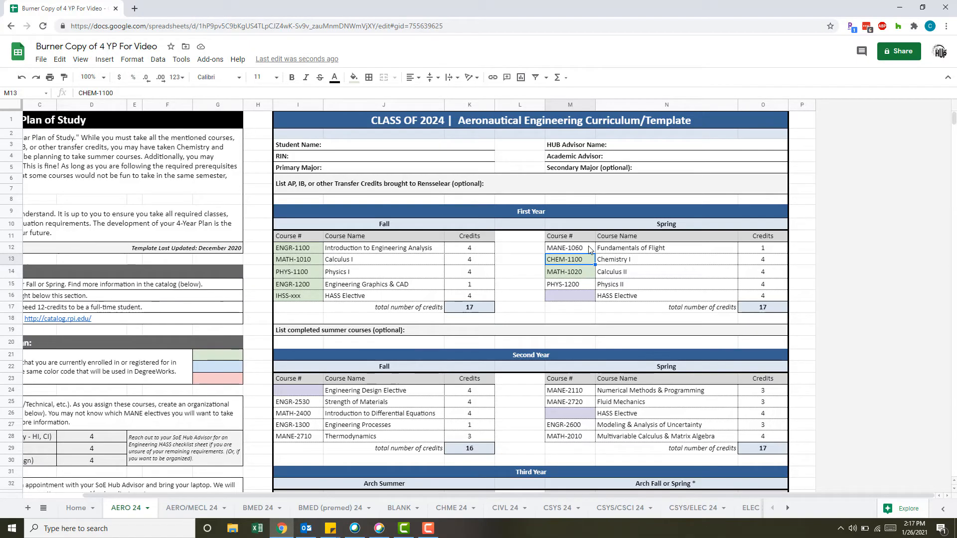
# Fill MANE-1060, PHYS-1200, the First Year Spring HASS Elective's course number cell, ENGR-2530 and MATH-2400 with light blue as enrolled courses.
pyautogui.click(589, 249)
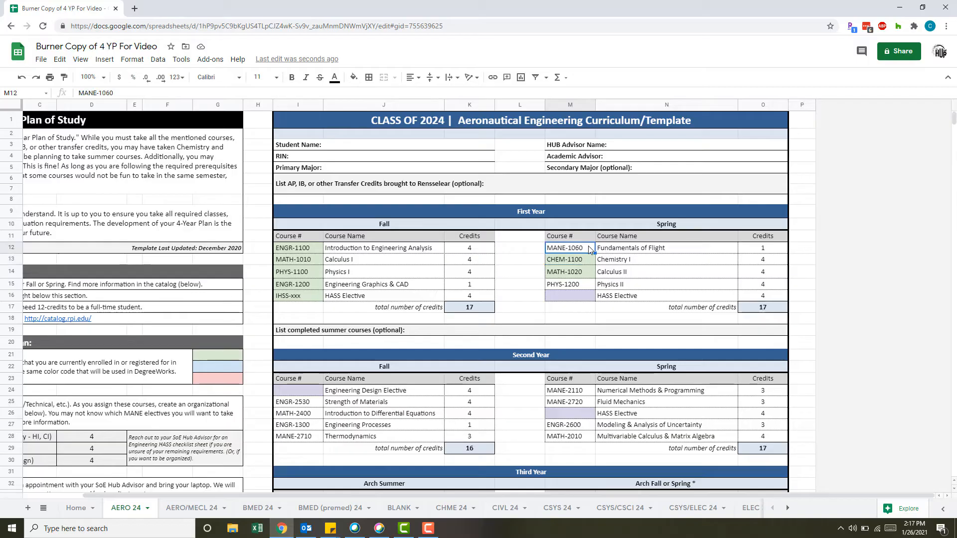
pyautogui.keyDown('ctrl'); pyautogui.click(578, 285); pyautogui.keyUp('ctrl')
pyautogui.keyDown('shift'); pyautogui.click(580, 299); pyautogui.keyUp('shift')
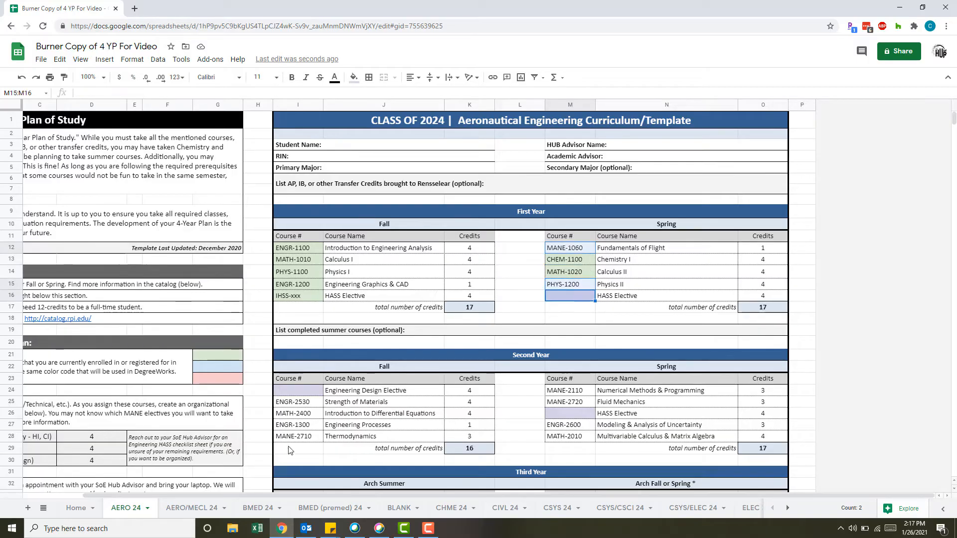
pyautogui.keyDown('ctrl'); pyautogui.click(306, 415); pyautogui.keyUp('ctrl')
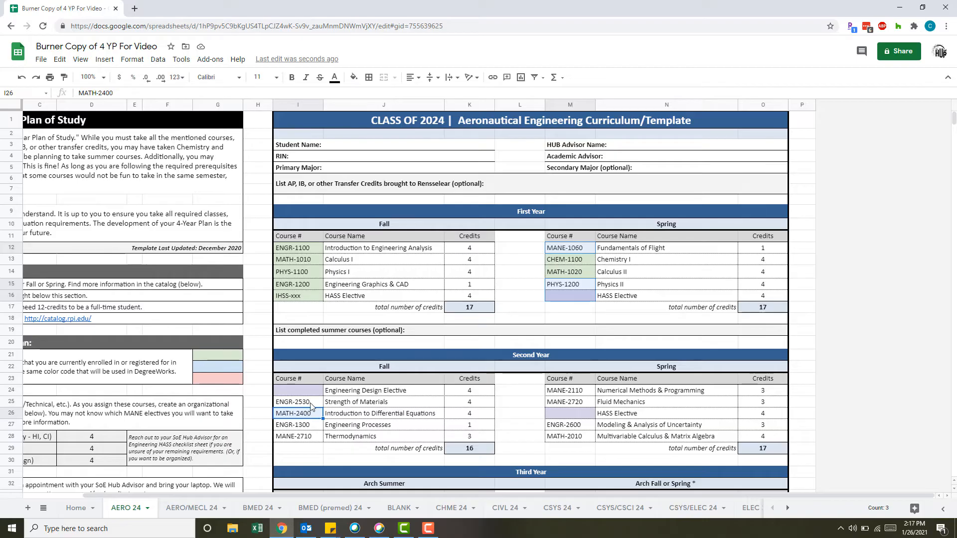
pyautogui.keyDown('ctrl'); pyautogui.click(311, 404); pyautogui.keyUp('ctrl')
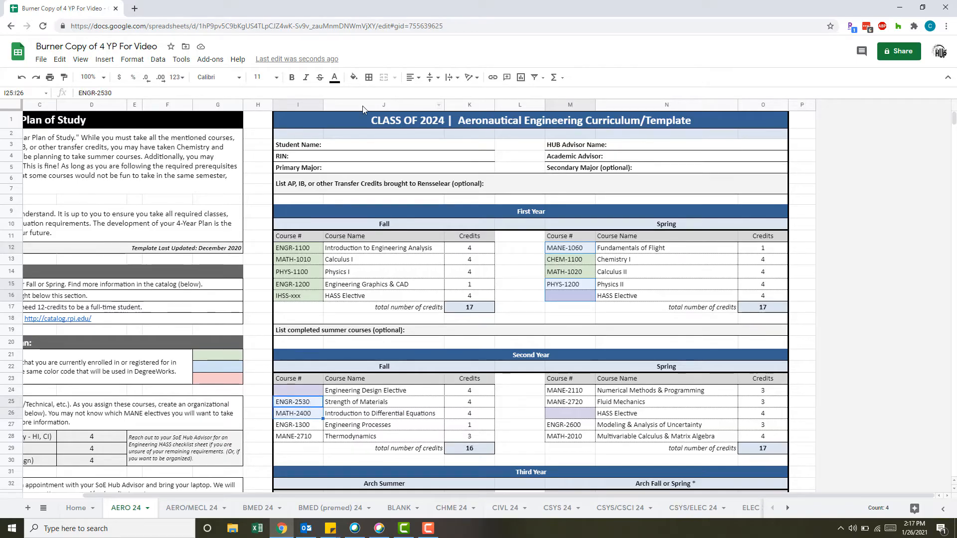
pyautogui.click(354, 78)
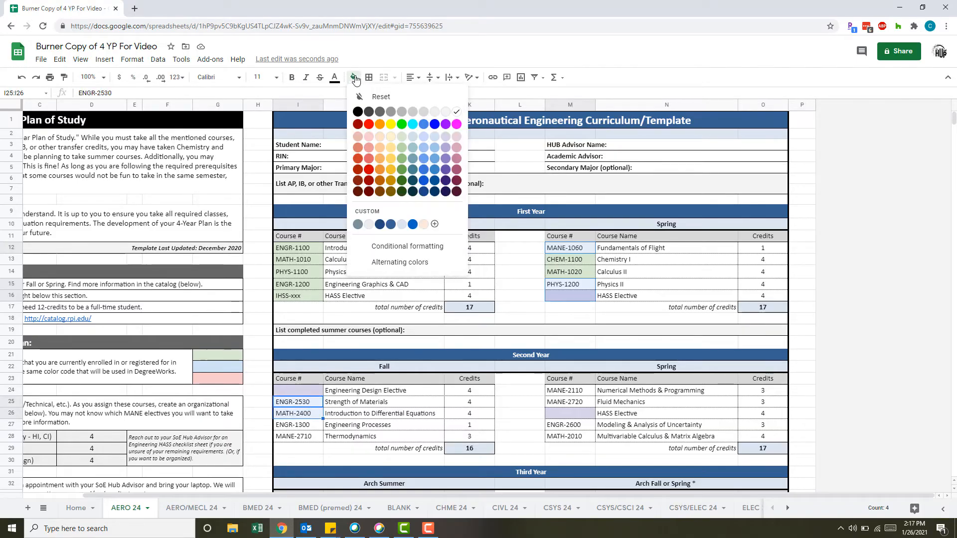
pyautogui.click(432, 139)
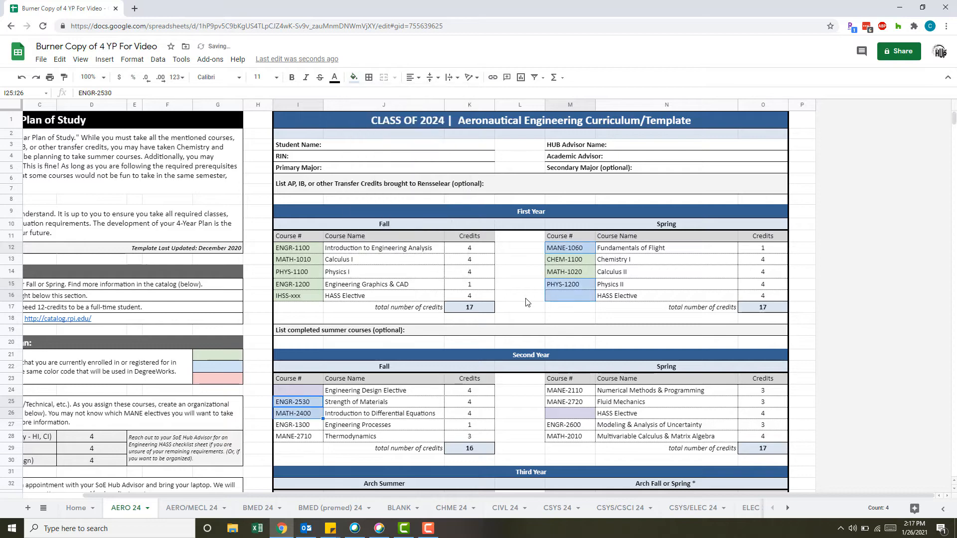
# Undo the blue and green fills on the First and Second Year course number cells.
pyautogui.scroll(-2, 527, 302)
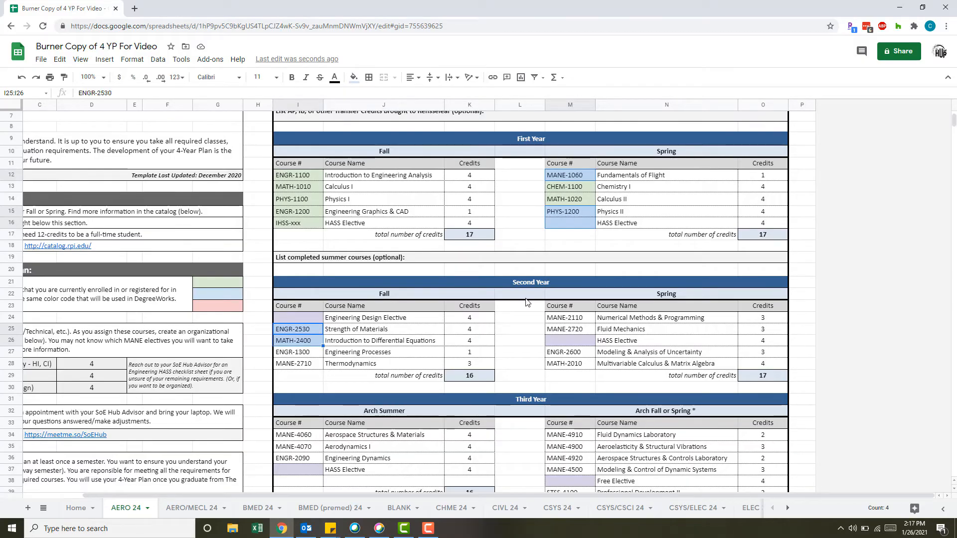
pyautogui.hotkey('ctrl', 'z')
pyautogui.hotkey('ctrl', 'z')
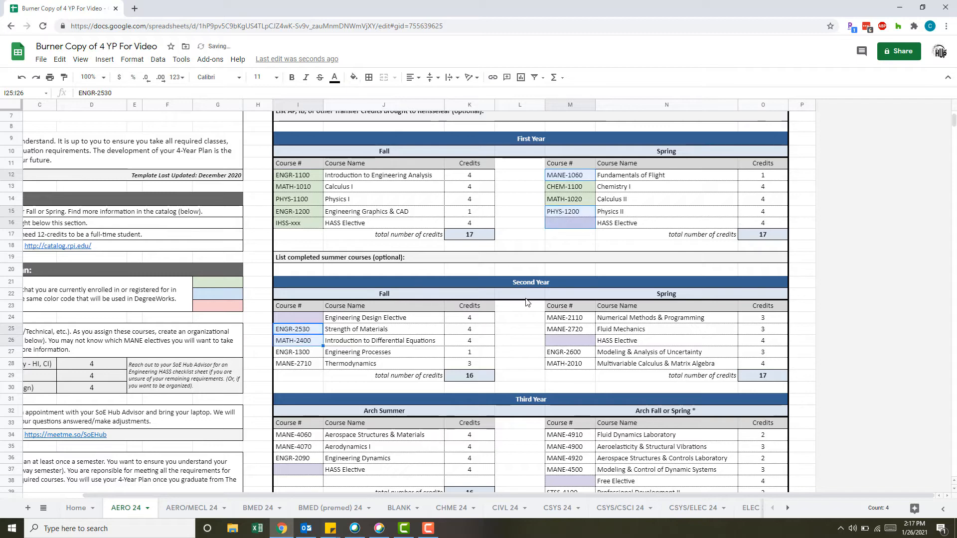
pyautogui.click(414, 211)
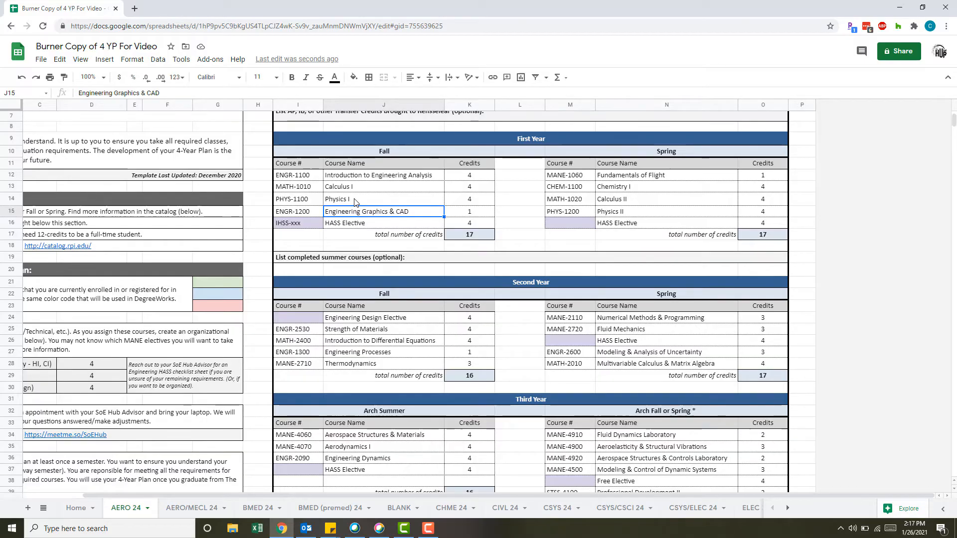
pyautogui.scroll(-5, 355, 201)
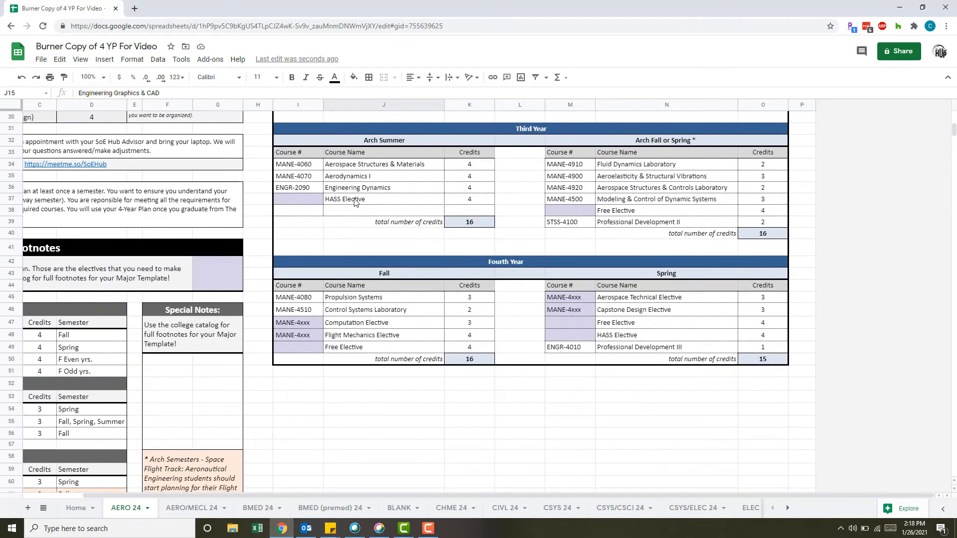
# Add the heading "AP Courses" in cell J52, below the Fourth Year Fall table.
pyautogui.scroll(-2, 355, 201)
pyautogui.click(343, 318)
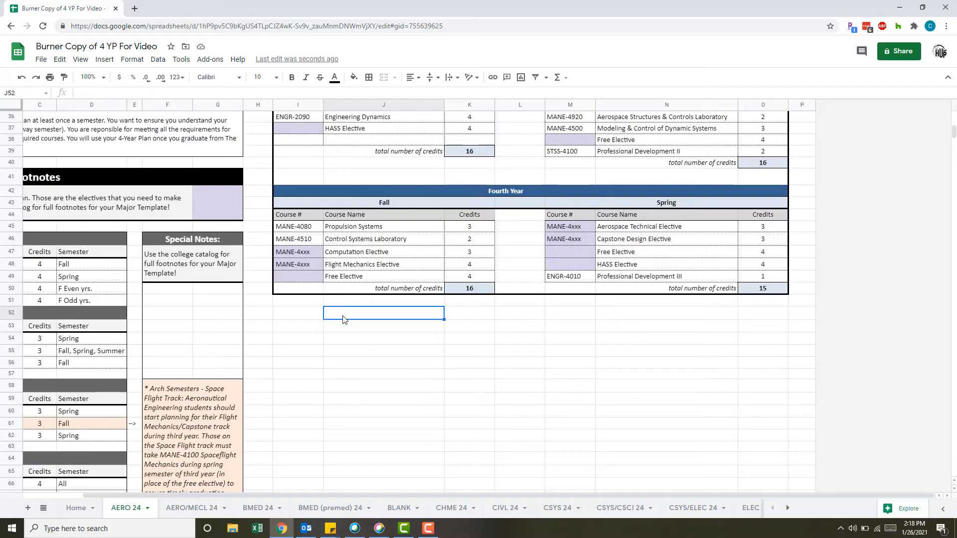
pyautogui.write('AP Courses')
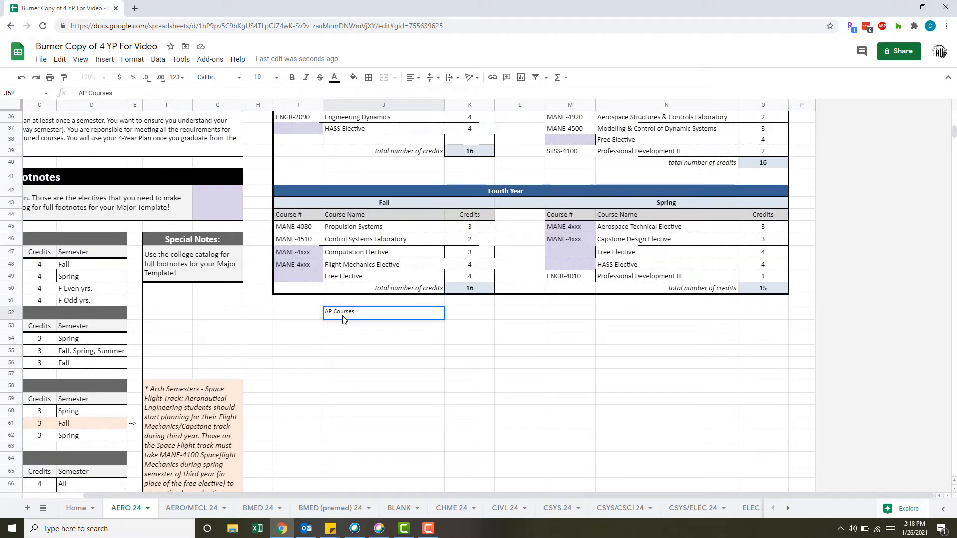
pyautogui.press('Return')
# Move the MATH-1010 Calculus I and PHYS-1100 Physics I rows from First Year Fall to I53:K54 under the AP Courses heading.
pyautogui.scroll(6, 368, 335)
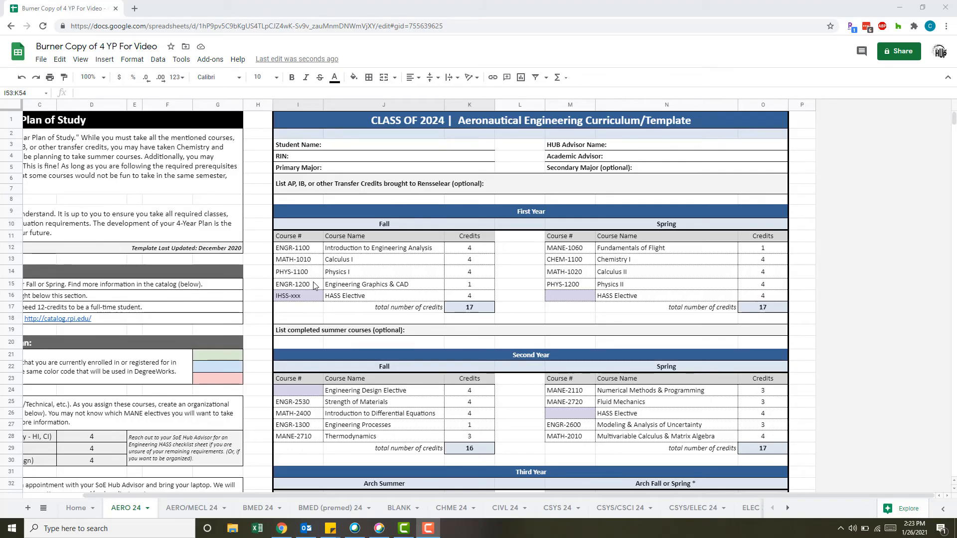
pyautogui.moveTo(319, 263); pyautogui.dragTo(467, 280)
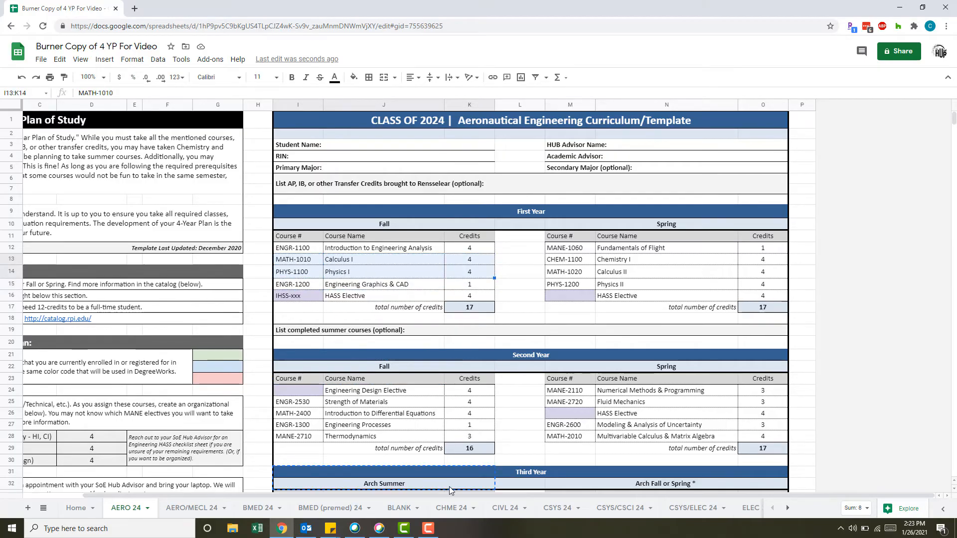
pyautogui.scroll(-1, 450, 486)
pyautogui.moveTo(455, 528); pyautogui.dragTo(446, 392)
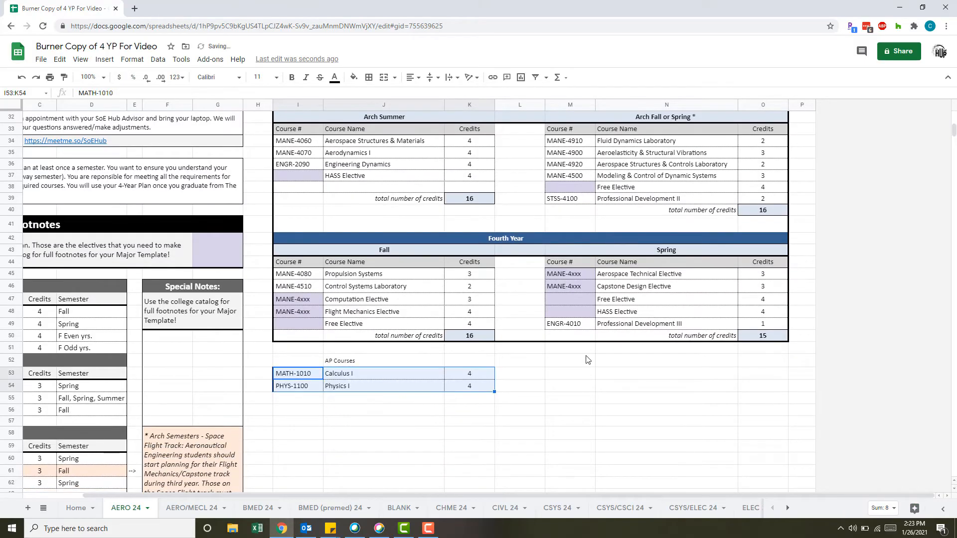
# Move CHEM-1100 and MATH-1020 into the empty First Year Fall rows, and ENGR-2530 and MATH-2400 into the vacated First Year Spring rows.
pyautogui.scroll(8, 586, 355)
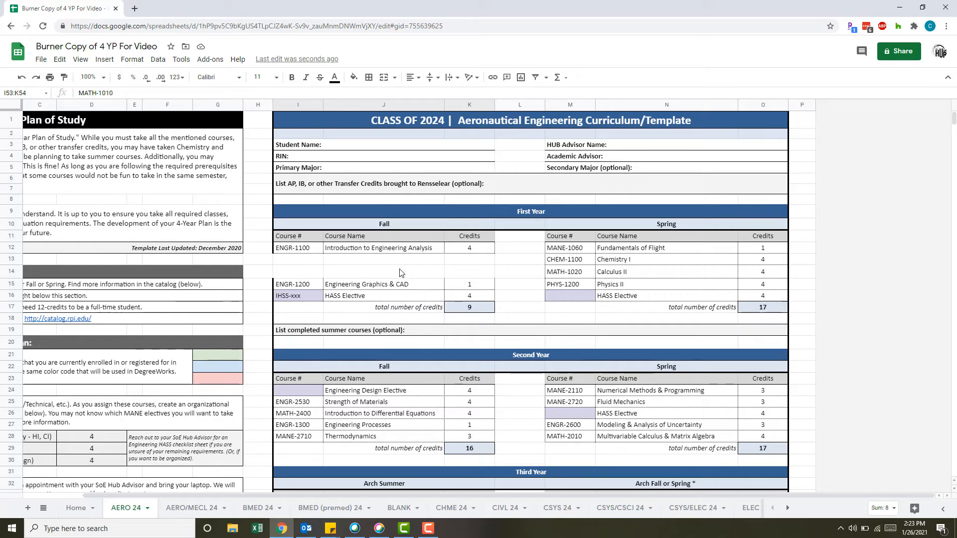
pyautogui.moveTo(579, 261); pyautogui.dragTo(450, 274)
pyautogui.hotkey('ctrl', 'c')
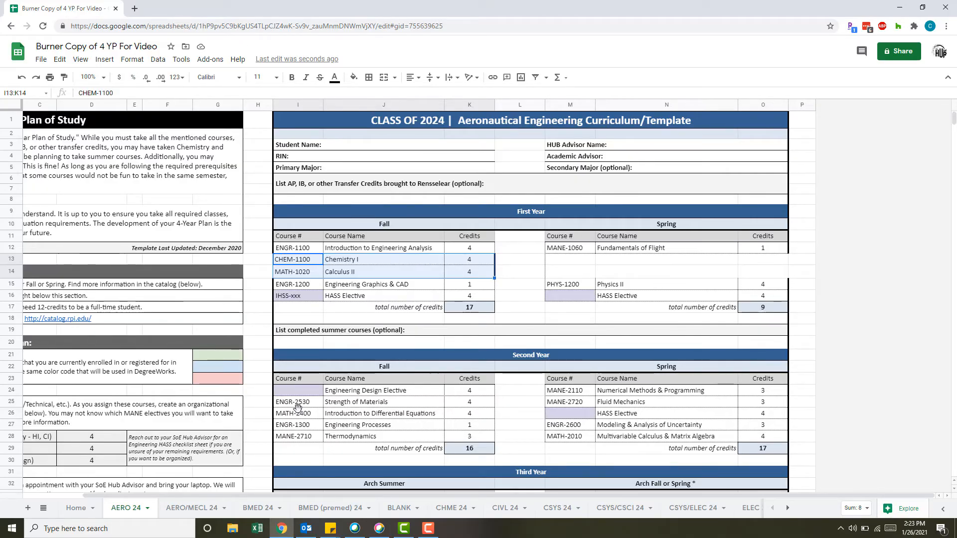
pyautogui.moveTo(298, 407); pyautogui.dragTo(742, 276)
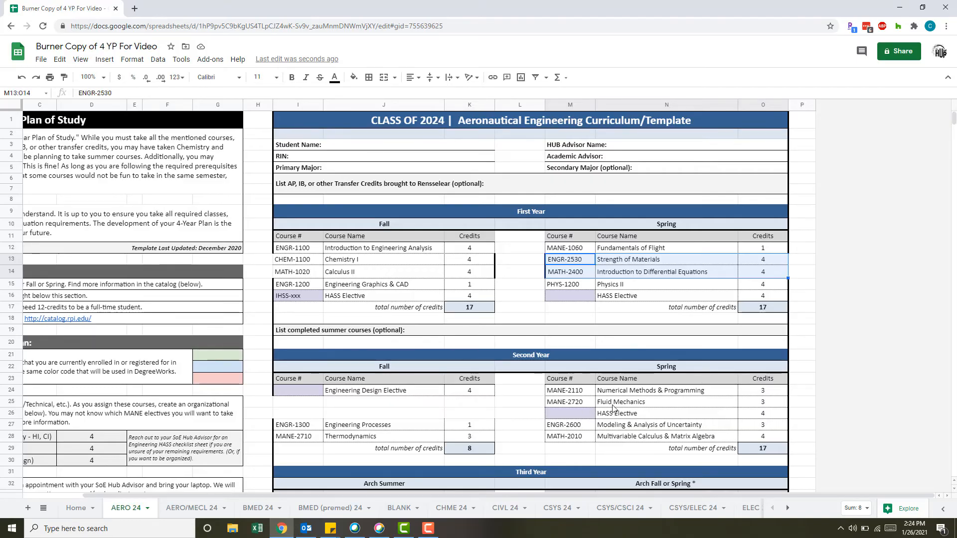
# Open the Rensselaer catalog at catalog.rpi.edu in a new browser tab and go to its Courses listing.
pyautogui.hotkey('ctrl', 't')
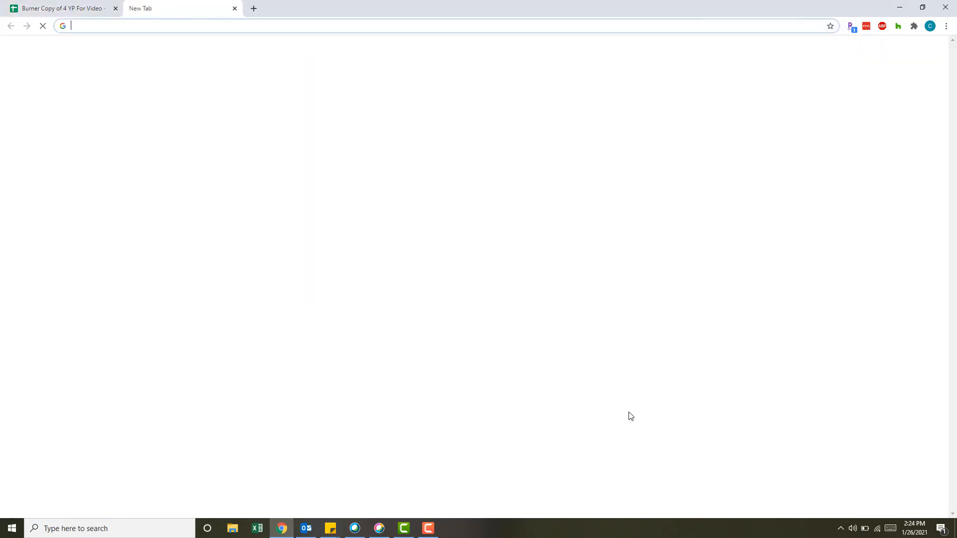
pyautogui.write('catalog.rpi.edu')
pyautogui.press('Return')
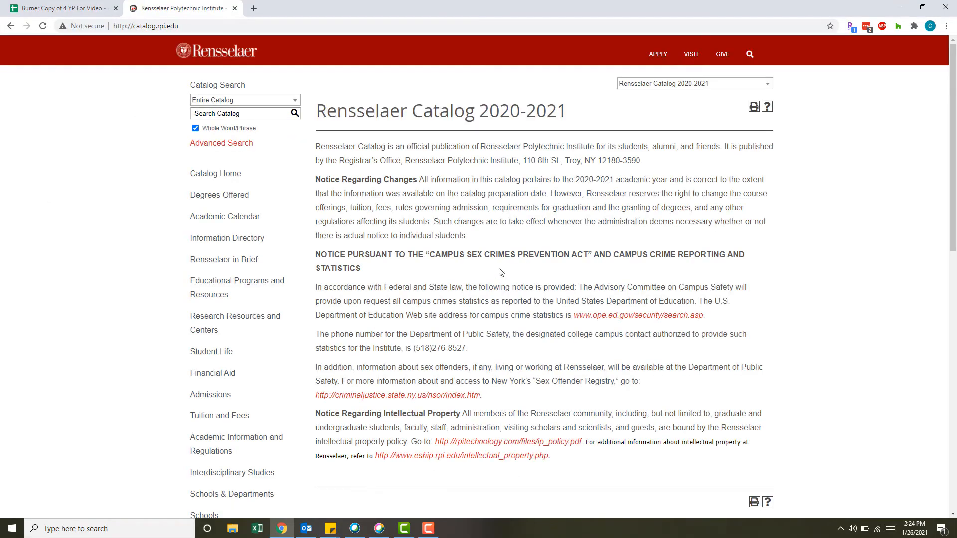
pyautogui.scroll(-7, 501, 272)
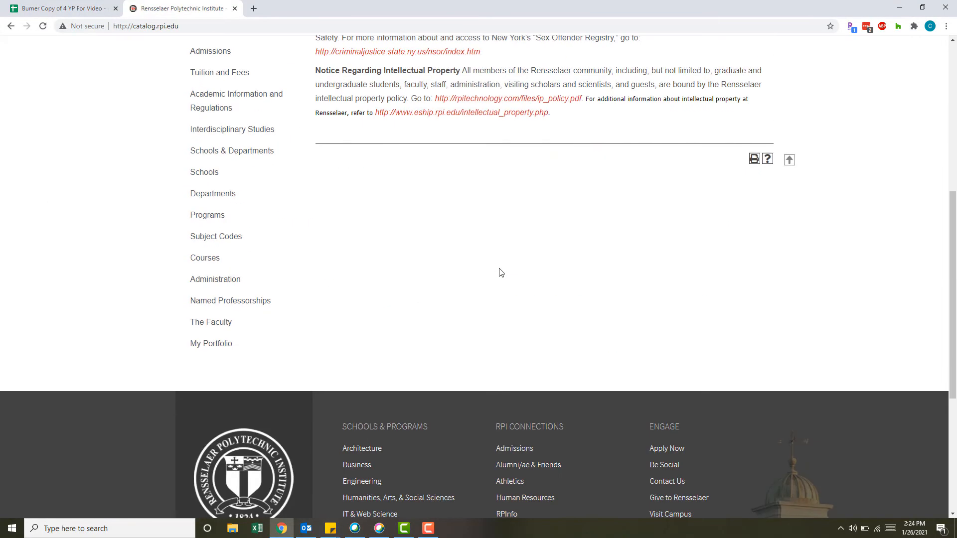
pyautogui.click(199, 262)
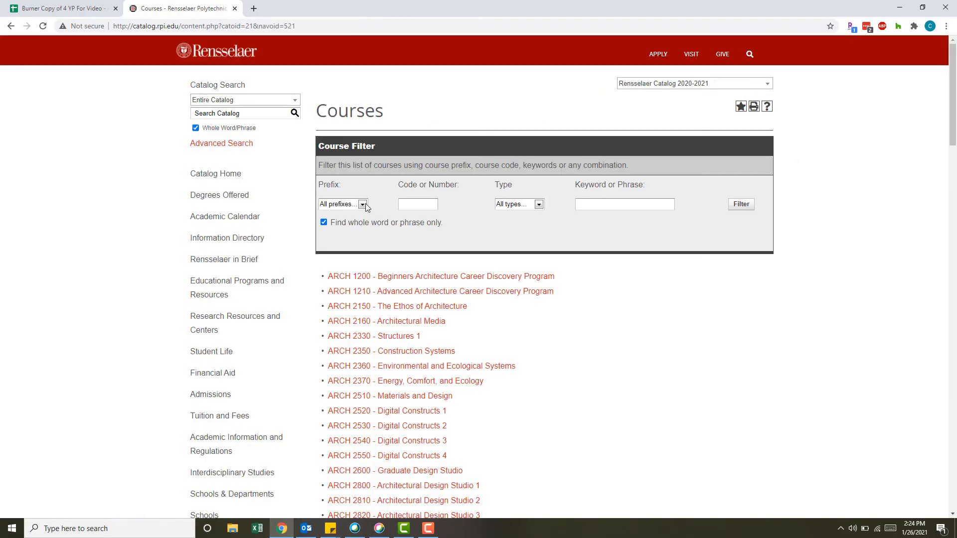
# Filter the catalog's course list by the MANE prefix.
pyautogui.click(363, 203)
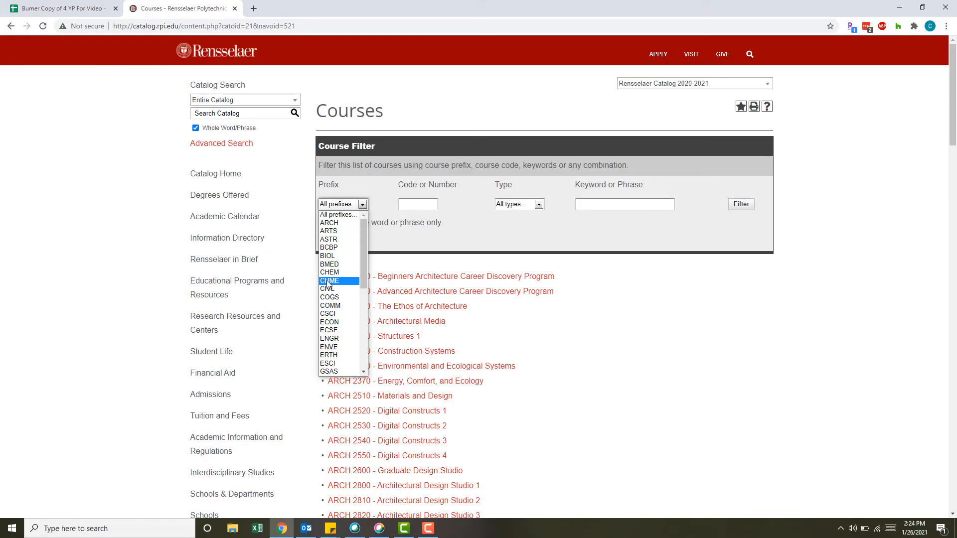
pyautogui.scroll(-3, 329, 284)
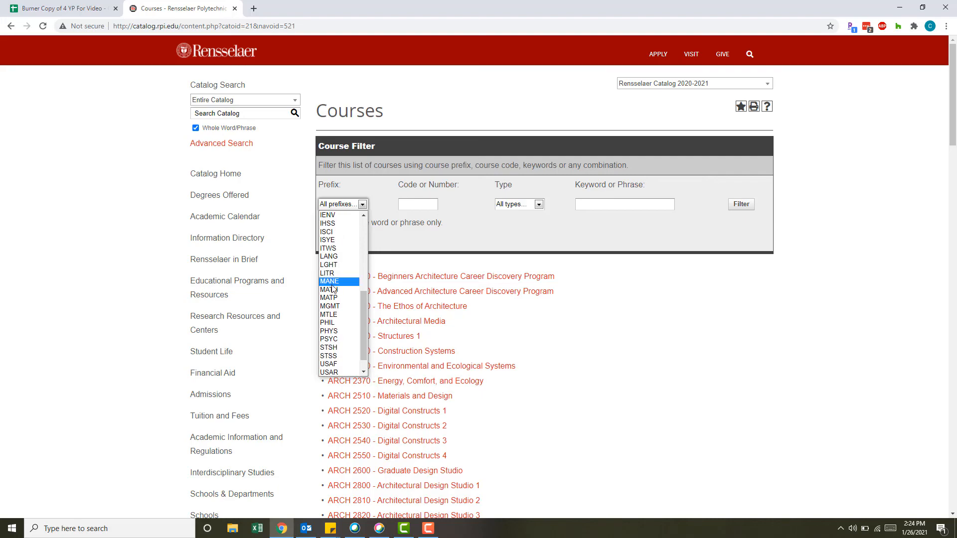
pyautogui.click(330, 282)
pyautogui.click(742, 204)
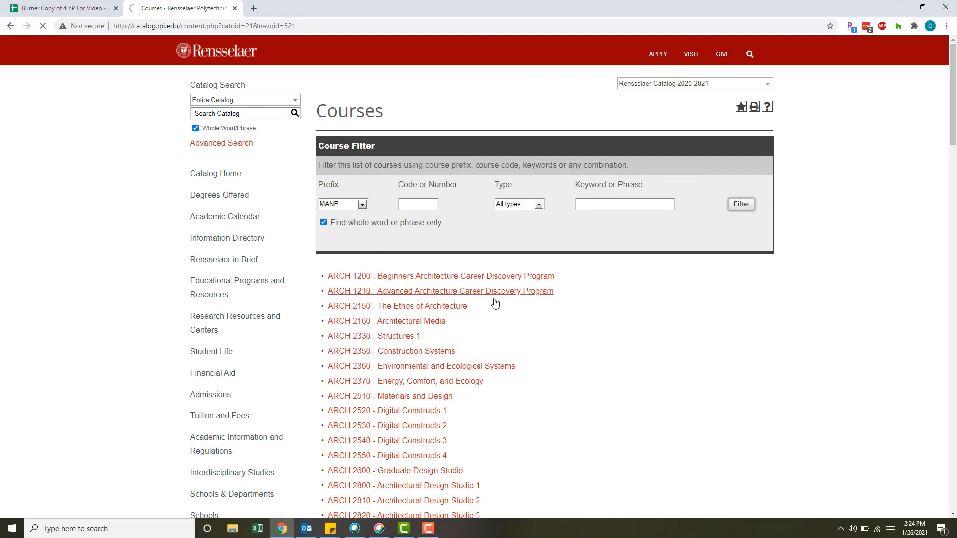
# Check the prerequisites and offered terms of MANE 2720 - Fluid Mechanics, and return to the four-year plan spreadsheet.
pyautogui.scroll(-8, 442, 327)
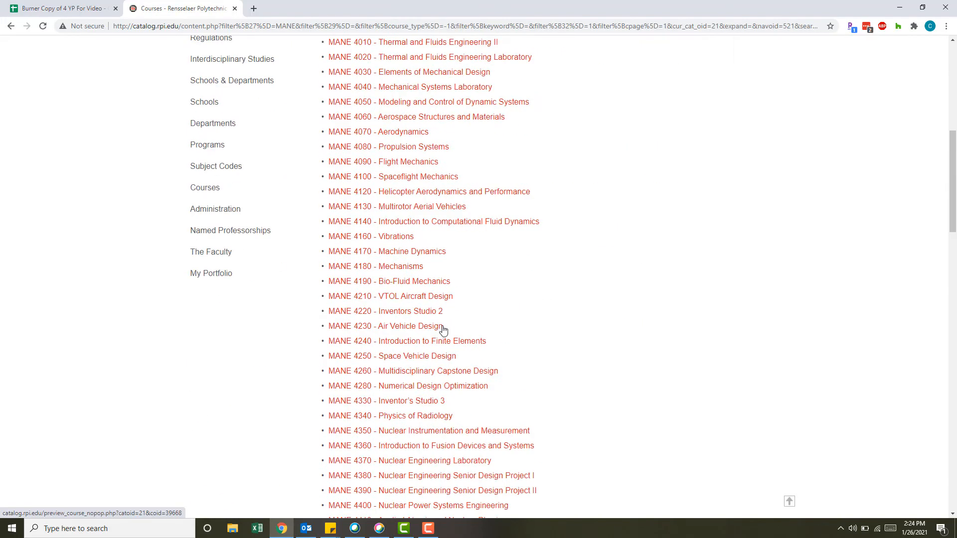
pyautogui.scroll(3, 429, 384)
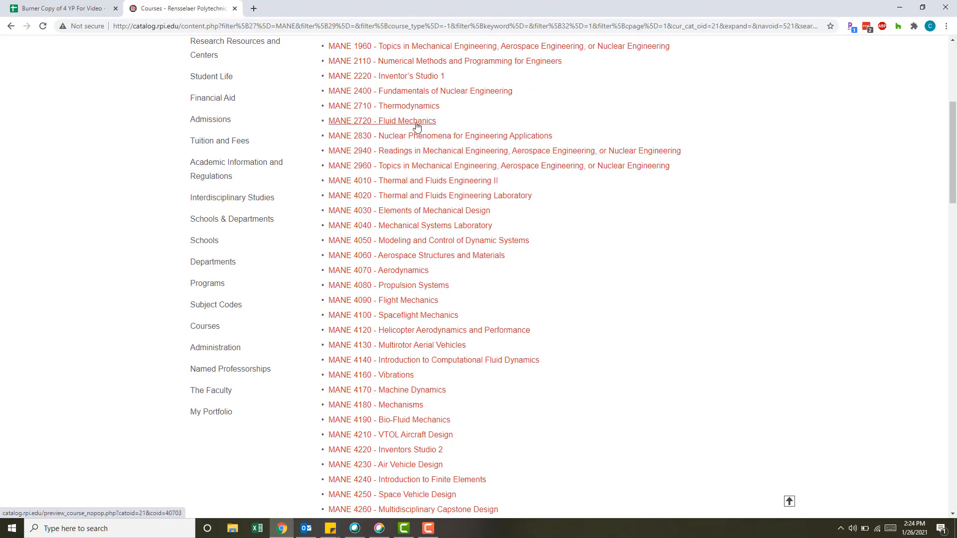
pyautogui.click(417, 122)
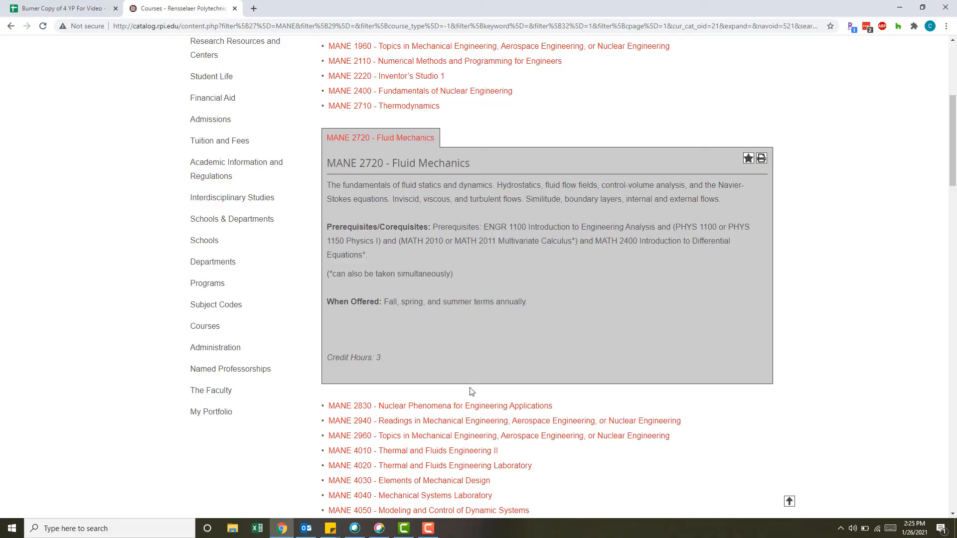
pyautogui.click(57, 4)
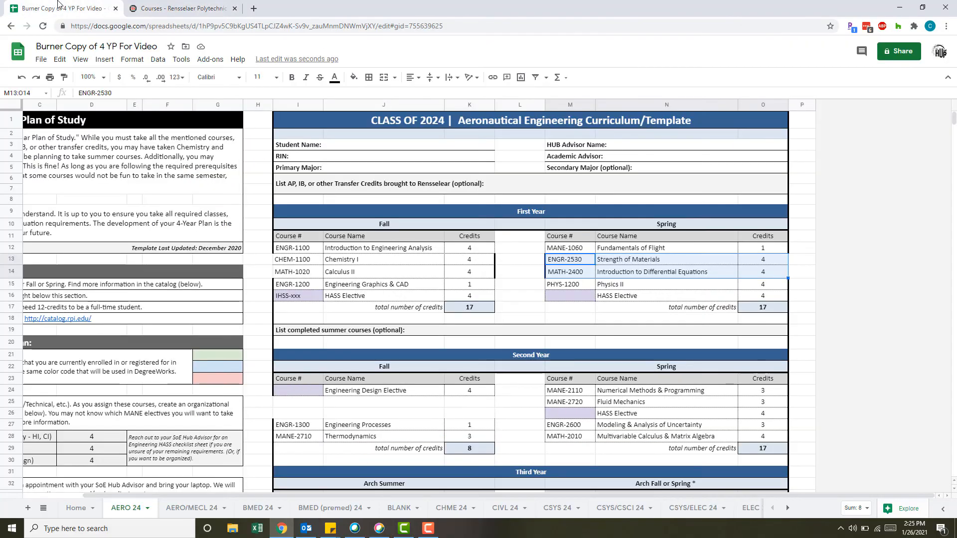